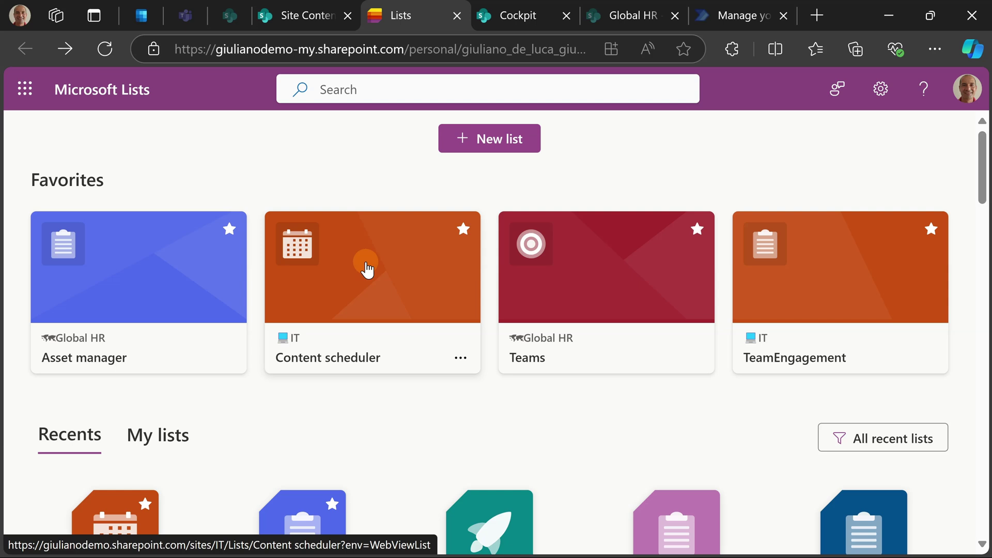
- Open the Content scheduler list in a new background browser tab
middle_click(324, 302)
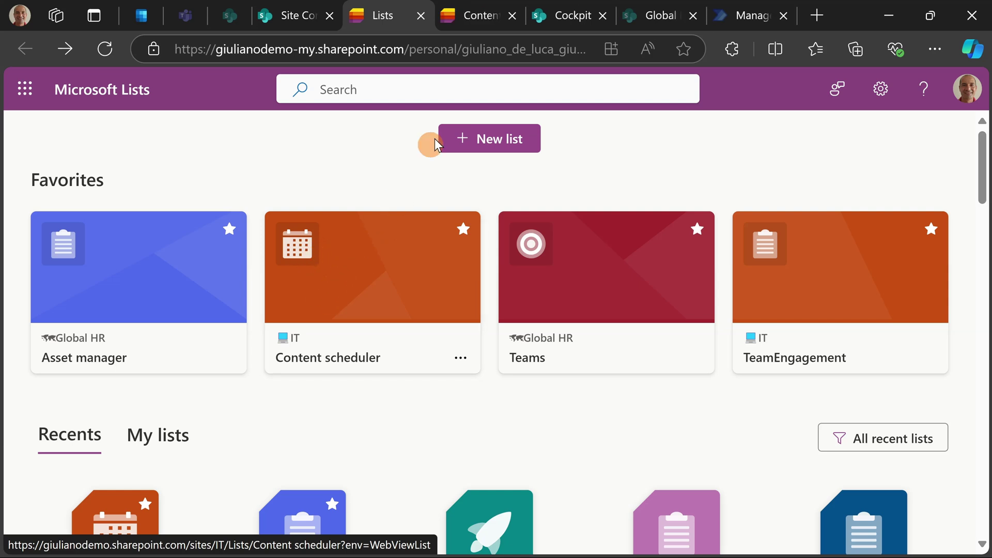
- Show the Content scheduler in All Items view and check its sort is Custom order
left_click(476, 24)
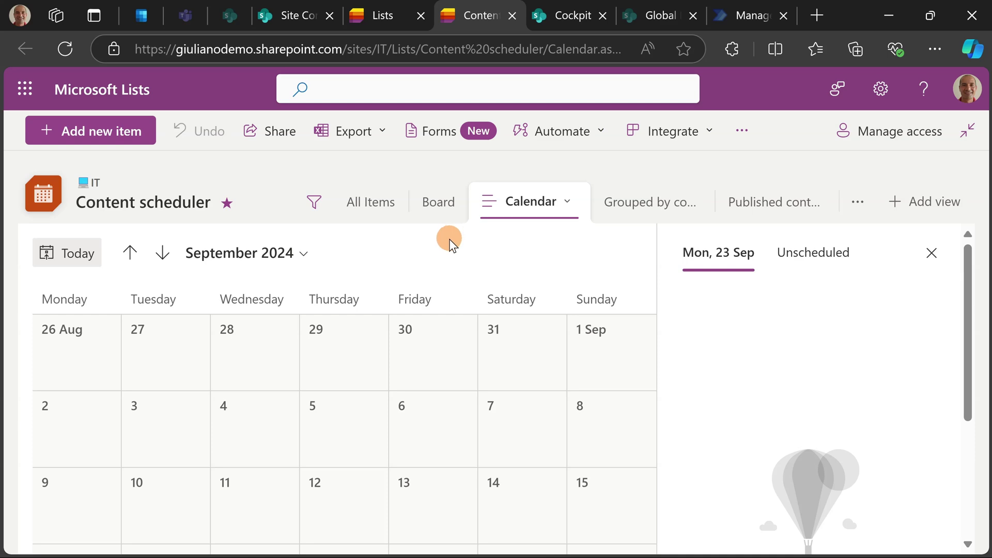
left_click(383, 212)
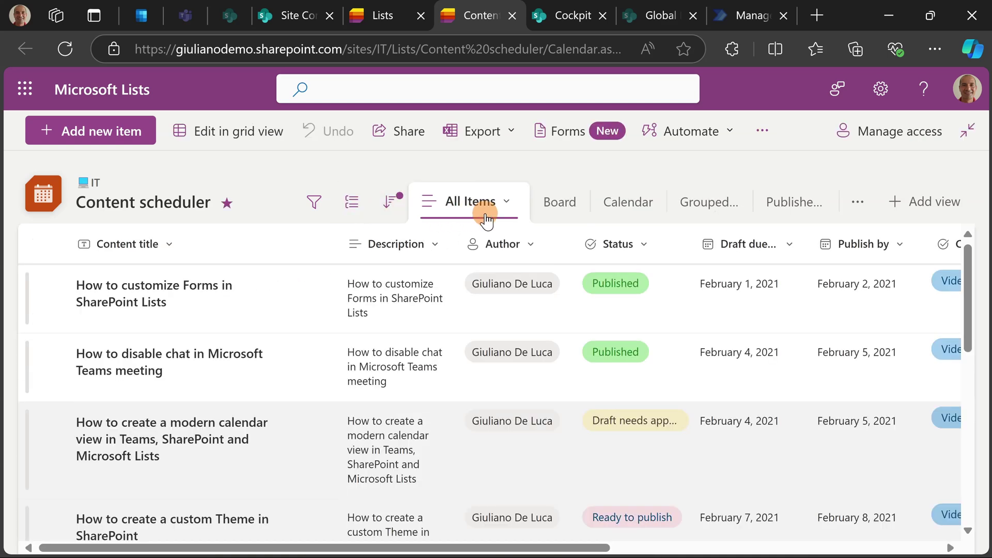
left_click(393, 209)
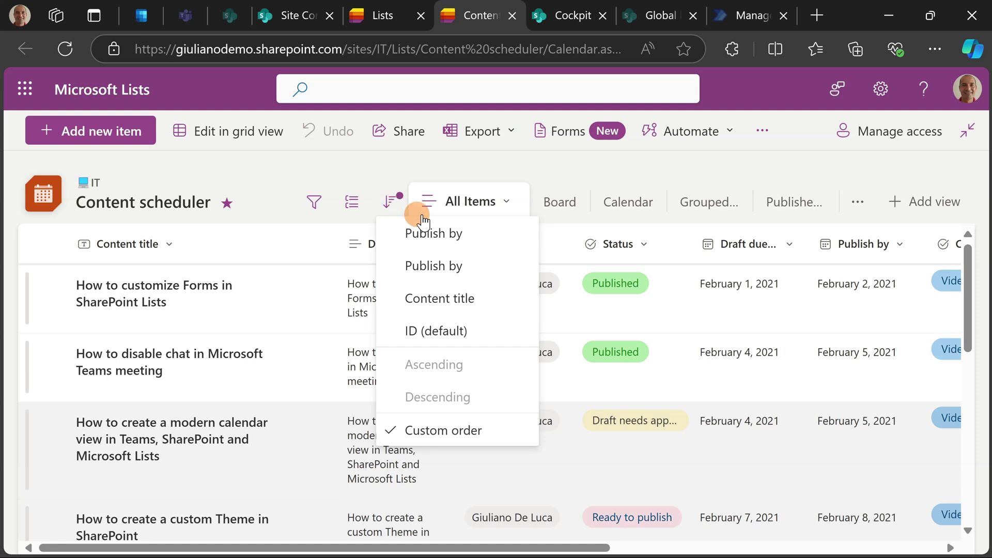
- Drag 'How to customize Forms in SharePoint Lists' below the Teams meeting chat article
left_click(267, 194)
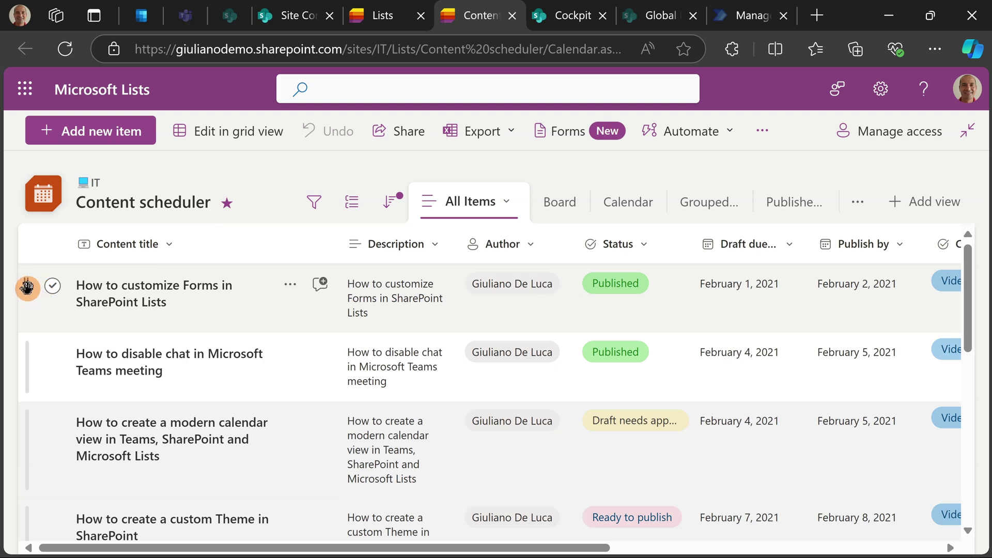
left_click_drag(27, 287, 42, 407)
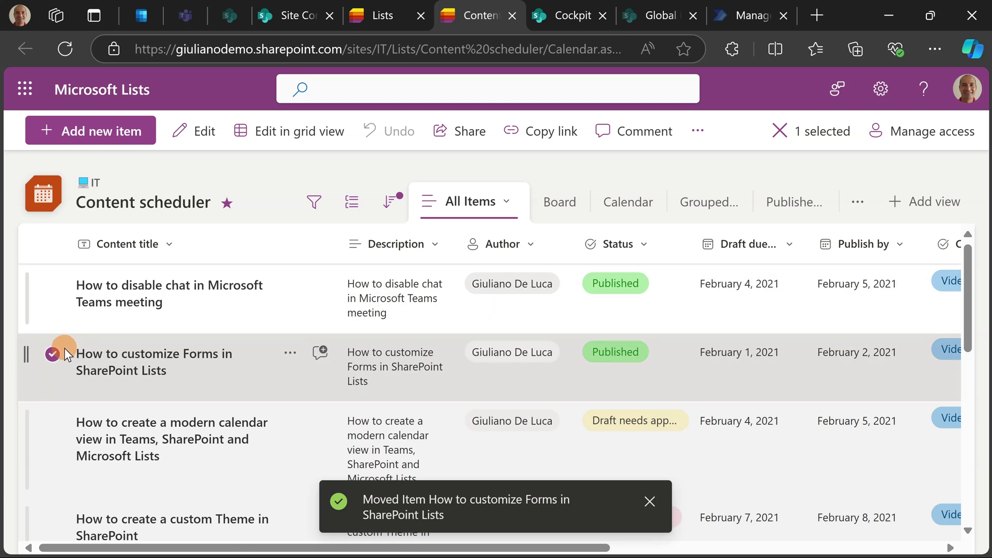
left_click(53, 360)
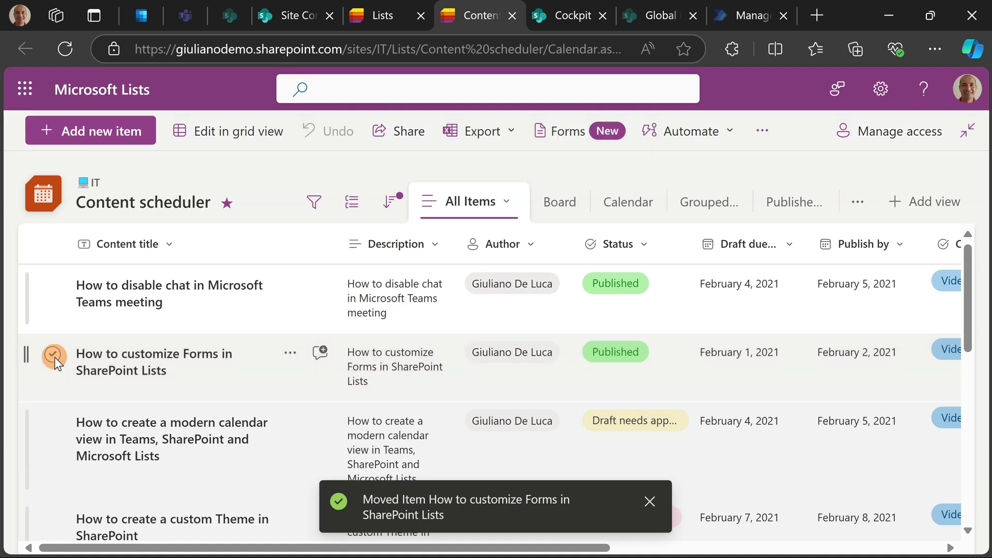
- Select the modern calendar view and custom Theme items and drag both to the top
scroll(57, 405, "down", 2)
scroll(57, 404, "up", 2)
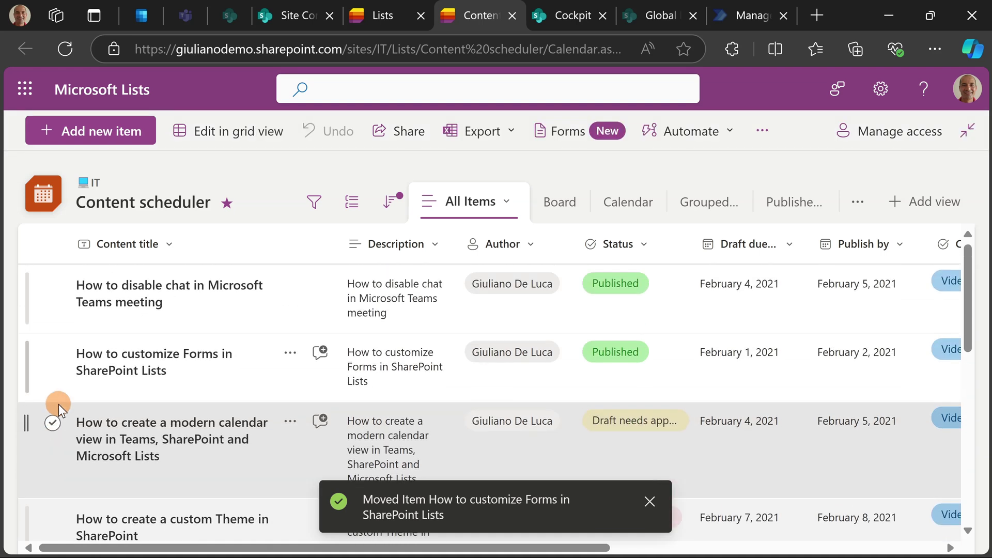
left_click(50, 422)
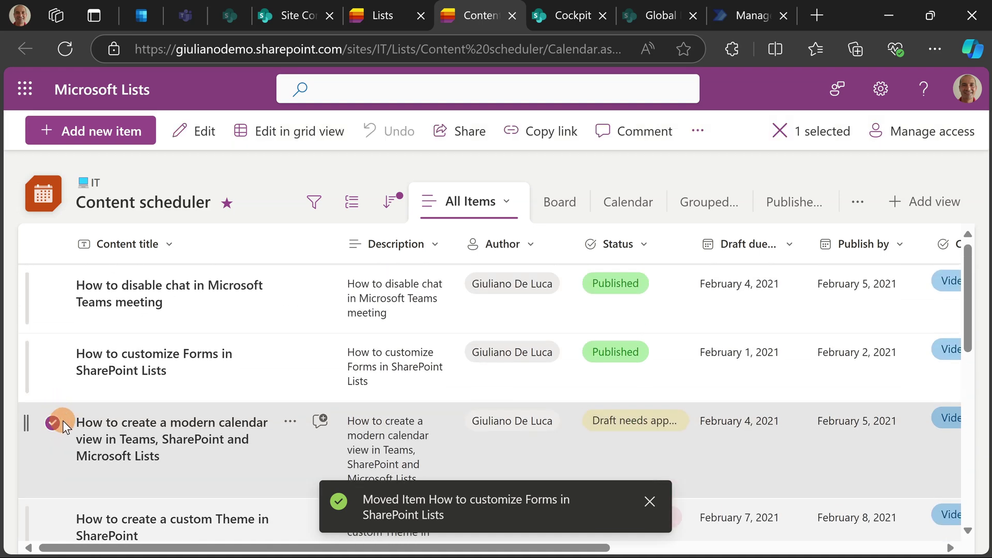
left_click(50, 520)
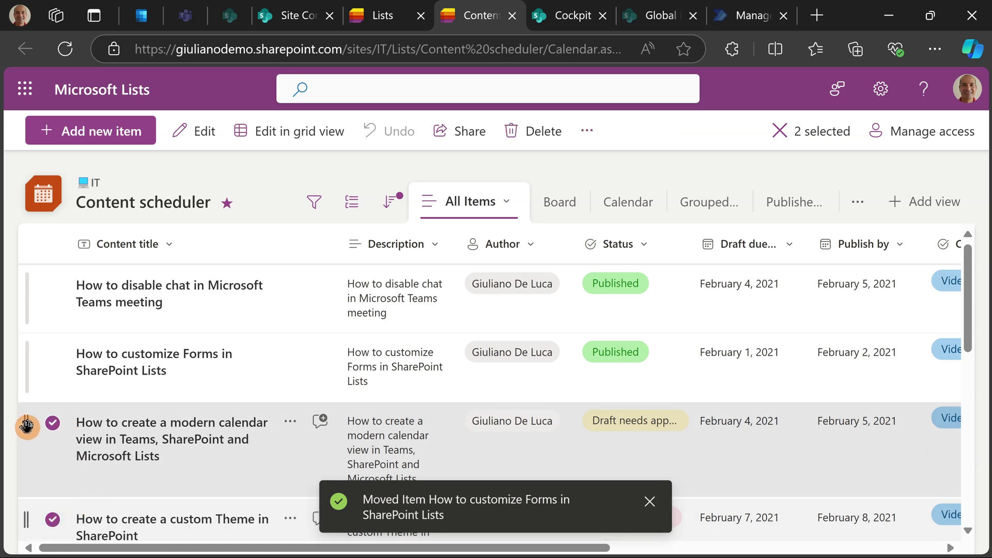
left_click_drag(26, 426, 64, 273)
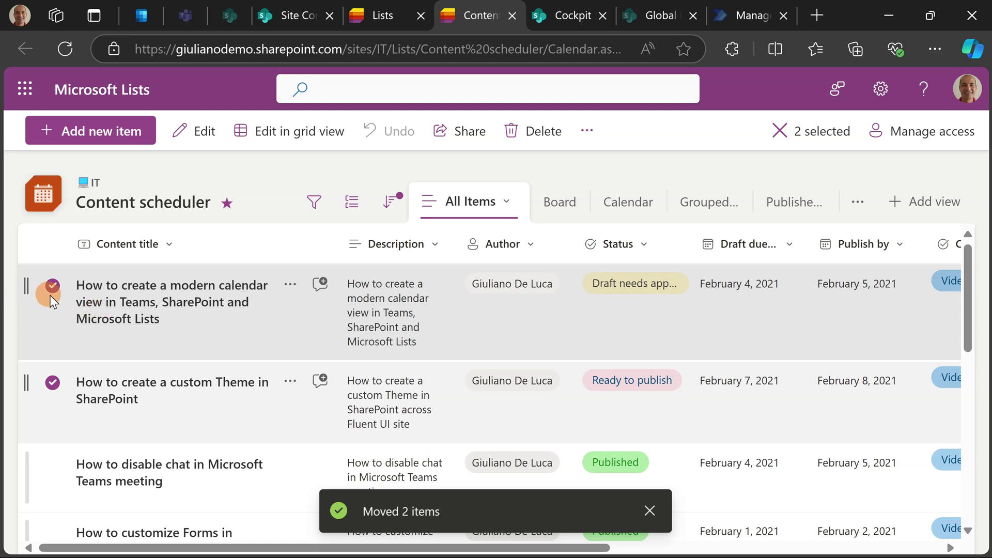
scroll(257, 315, "down", 2)
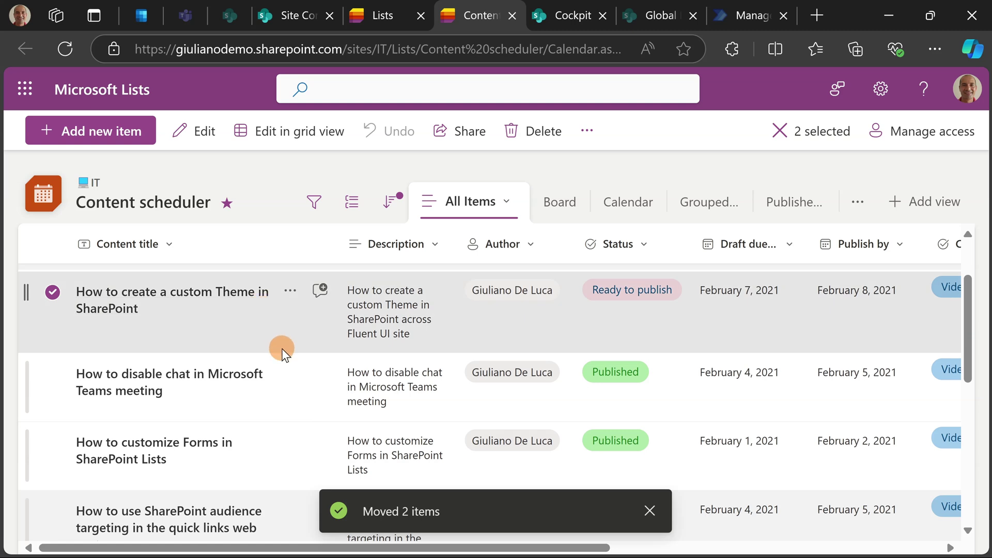
scroll(282, 348, "up", 2)
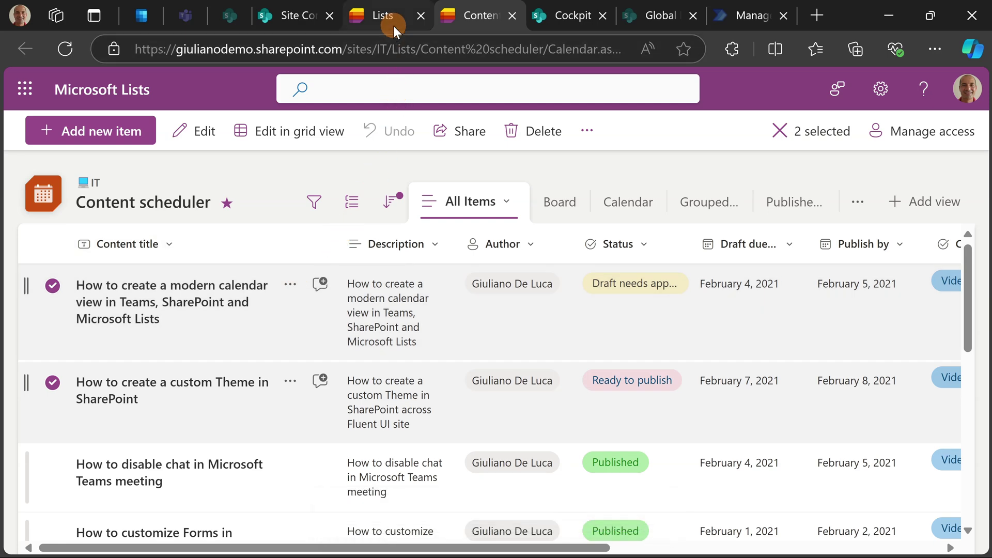
- Return to the Lists home page and open the Asset manager list, scrolling its columns sideways
left_click(394, 27)
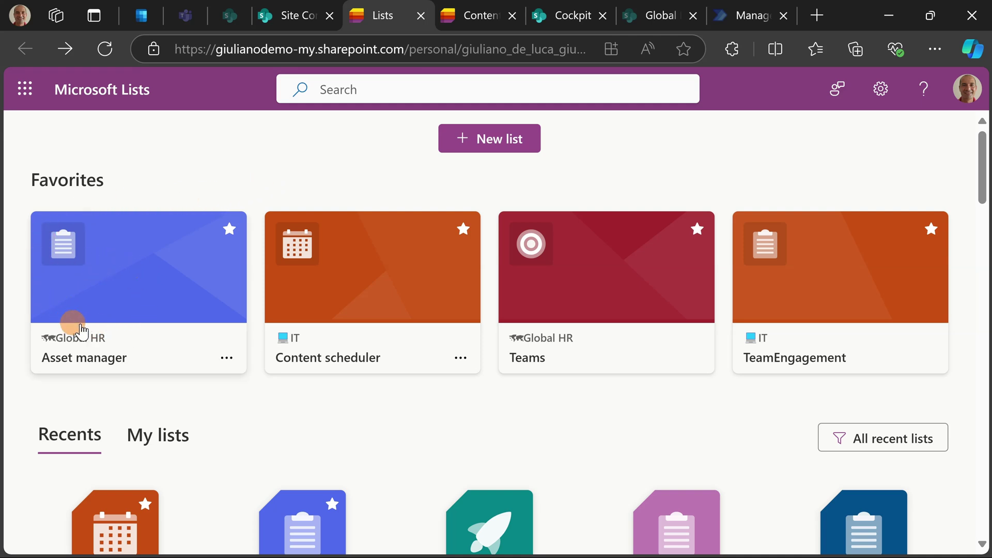
left_click(119, 321)
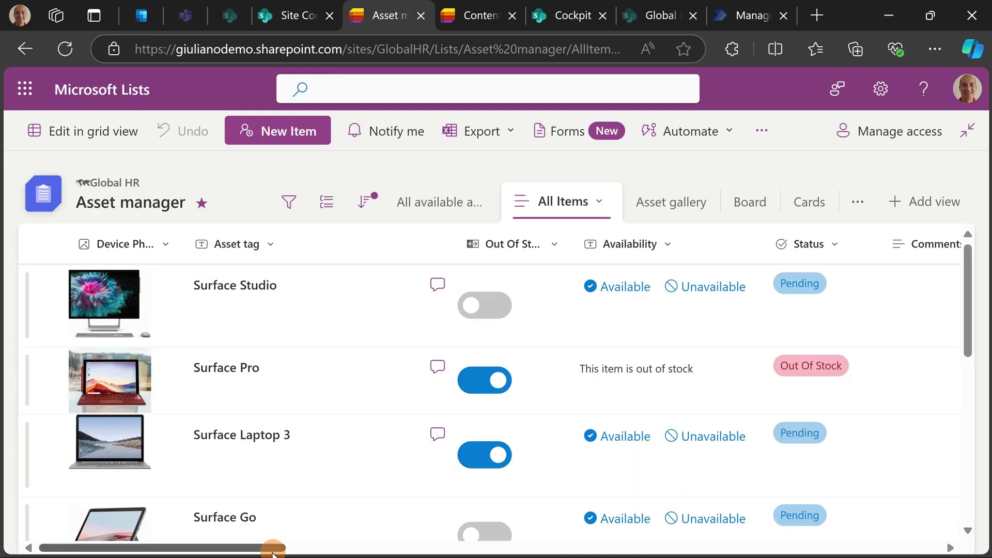
mouse_move(263, 550)
left_mouse_down()
mouse_move(542, 547)
mouse_move(258, 548)
left_mouse_up()
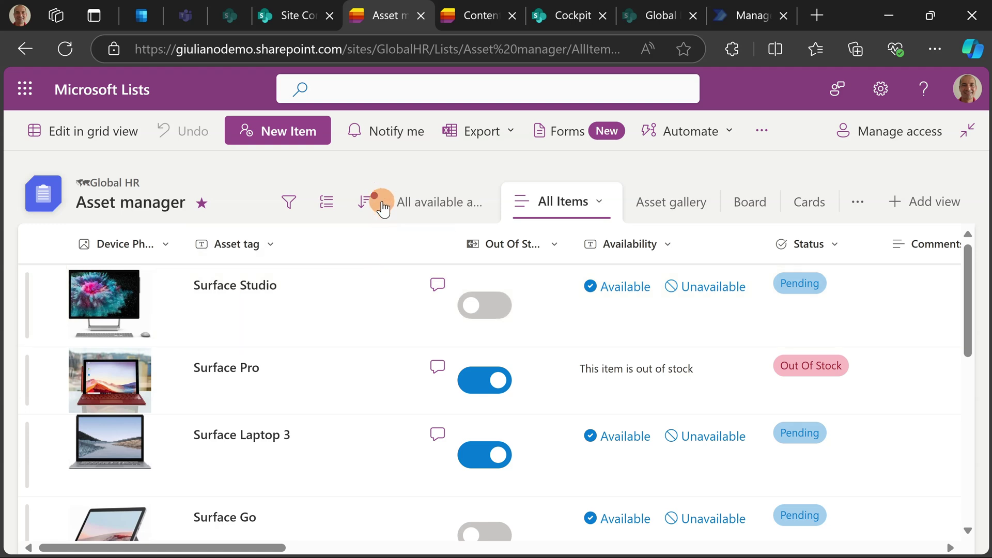
left_click(372, 204)
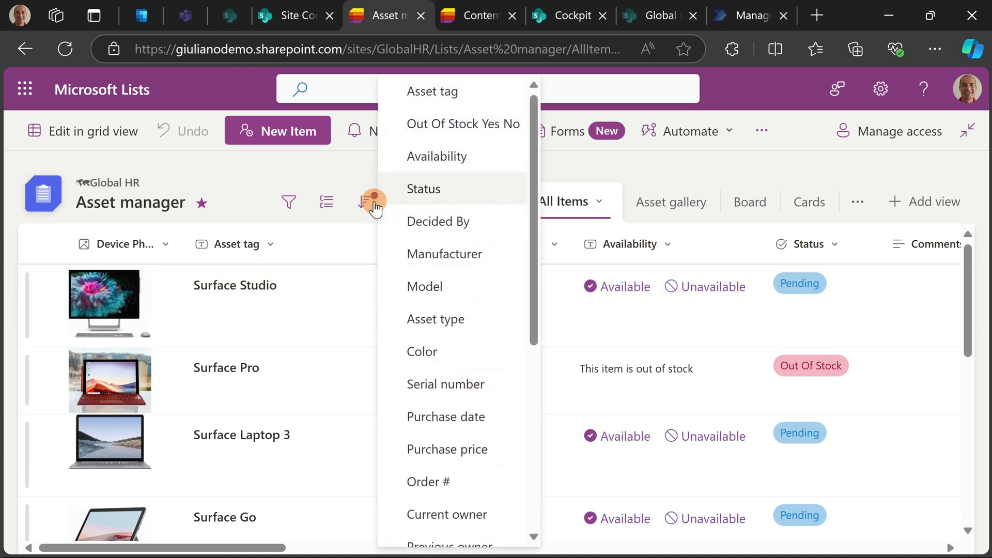
scroll(491, 281, "down", 5)
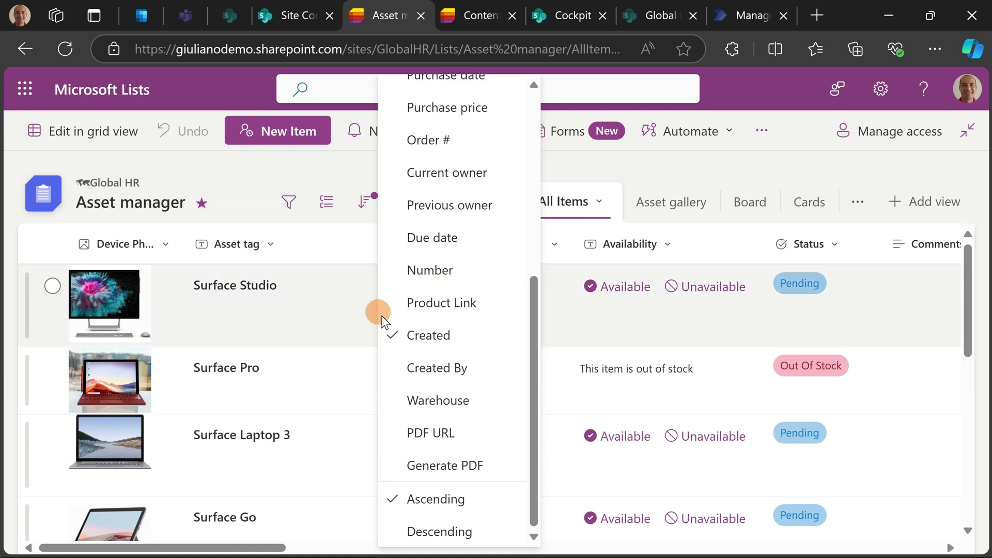
left_click(352, 181)
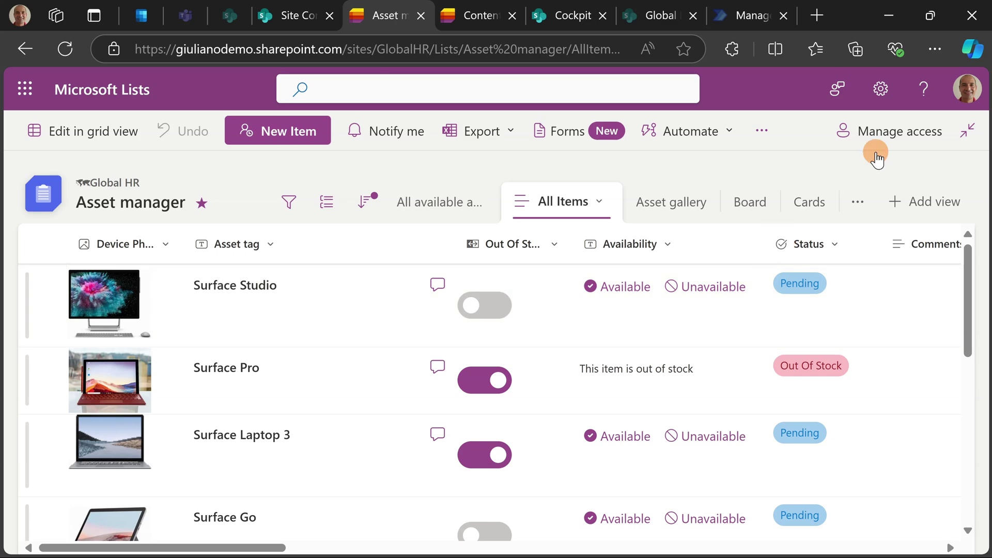
- Open the Asset manager's list settings and edit the All Items view
left_click(881, 92)
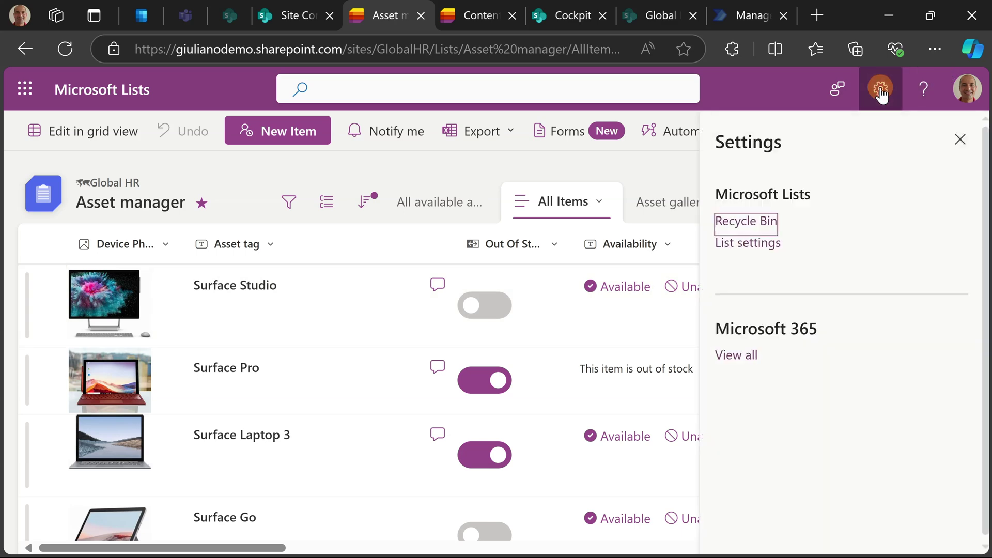
left_click(750, 246)
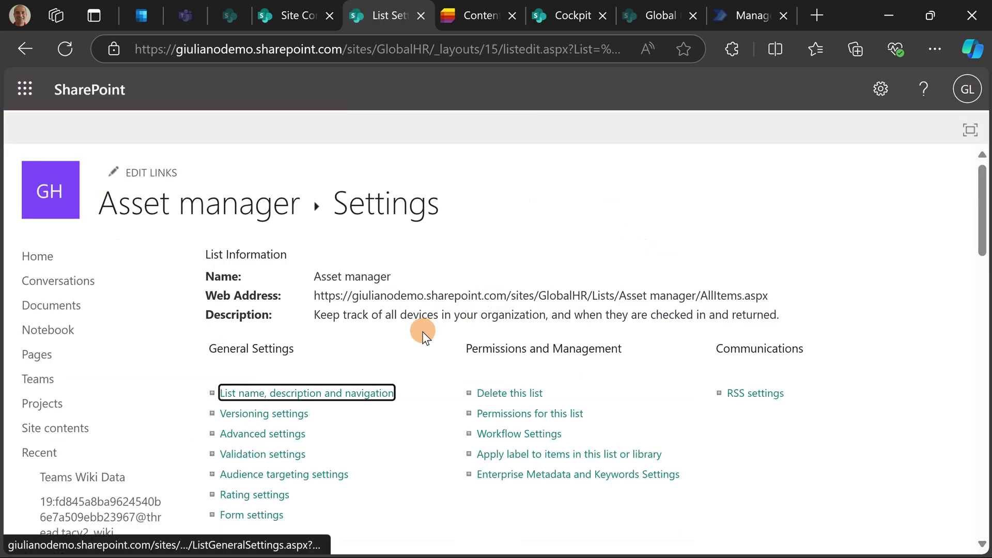
scroll(373, 270, "down", 3)
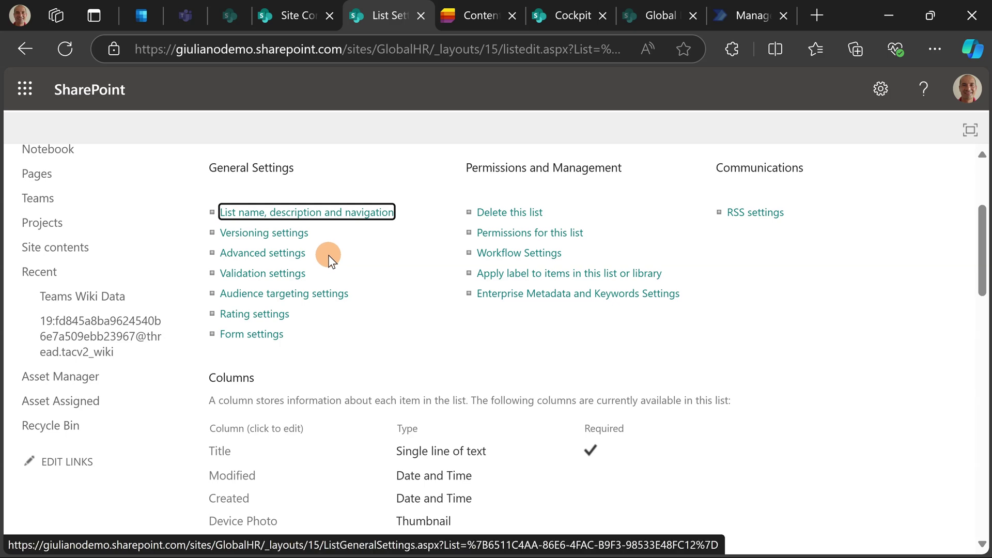
scroll(318, 278, "down", 15)
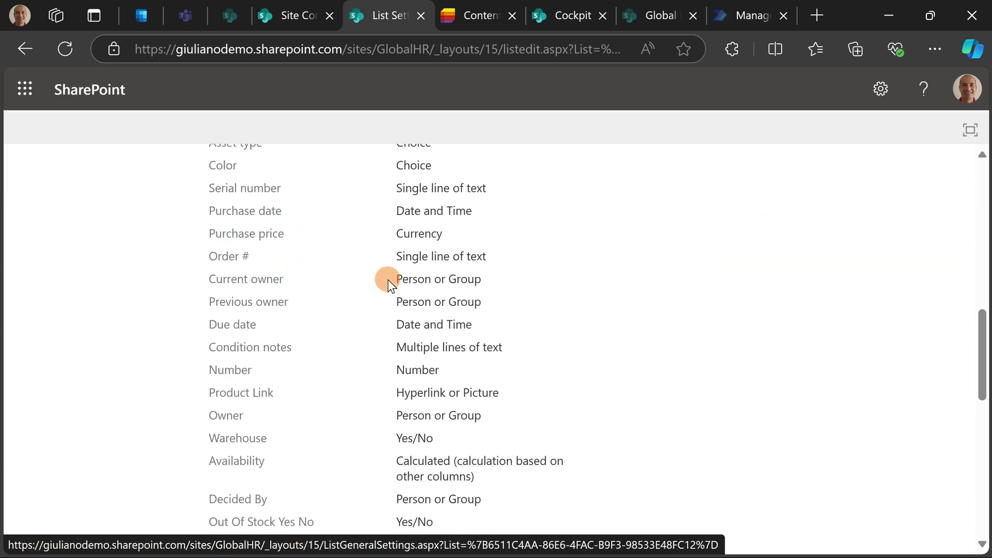
scroll(393, 271, "down", 4)
left_click(227, 260)
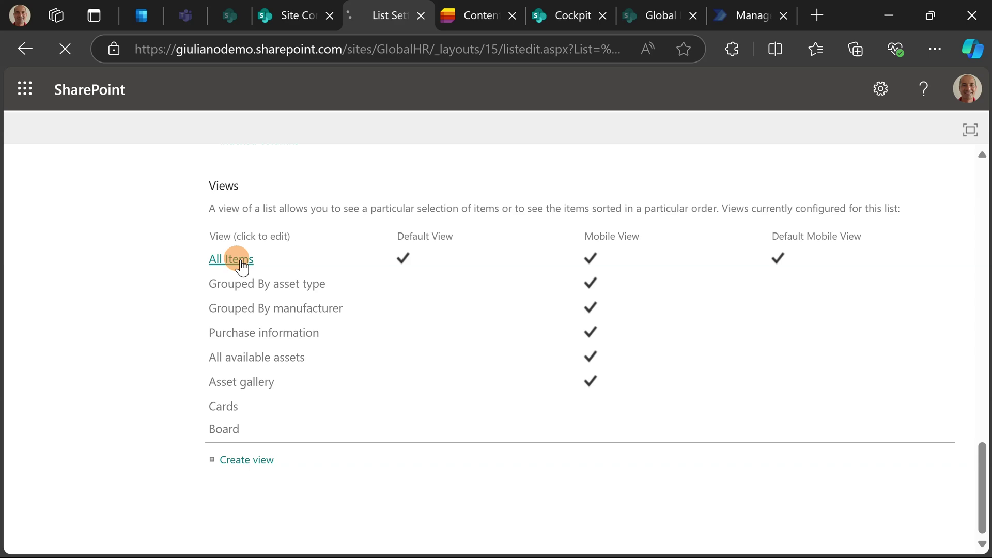
- Set the view's first sort column to None and save the view
scroll(504, 252, "down", 20)
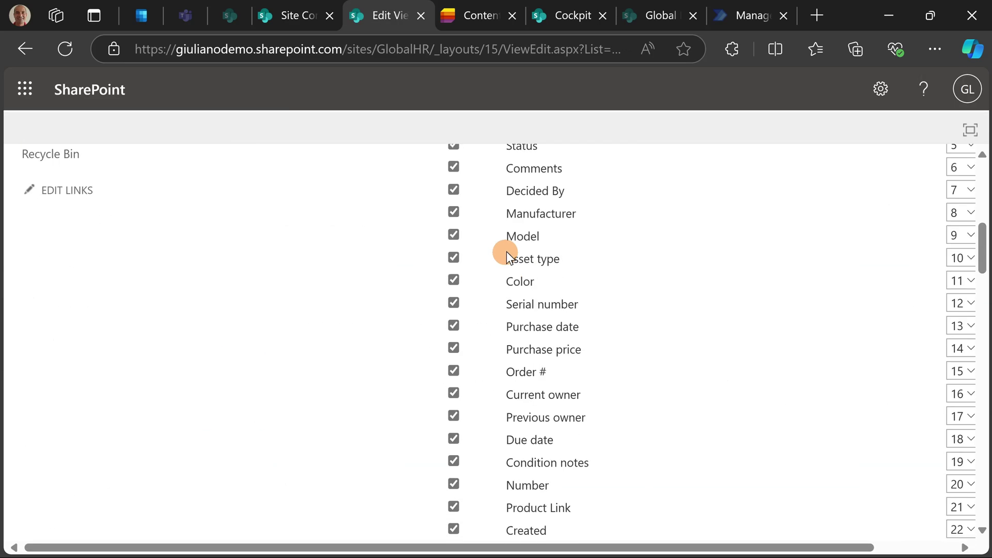
scroll(682, 261, "down", 1)
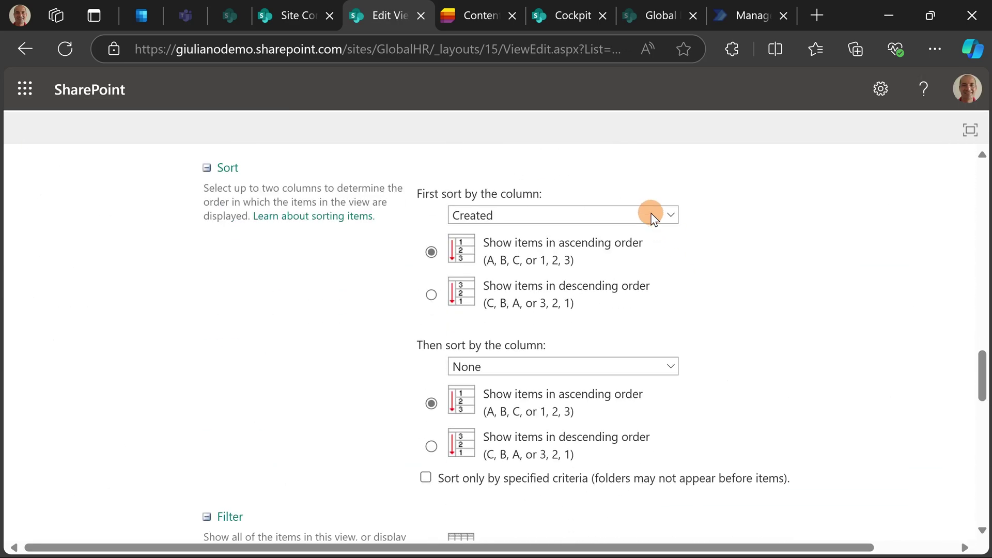
left_click(649, 214)
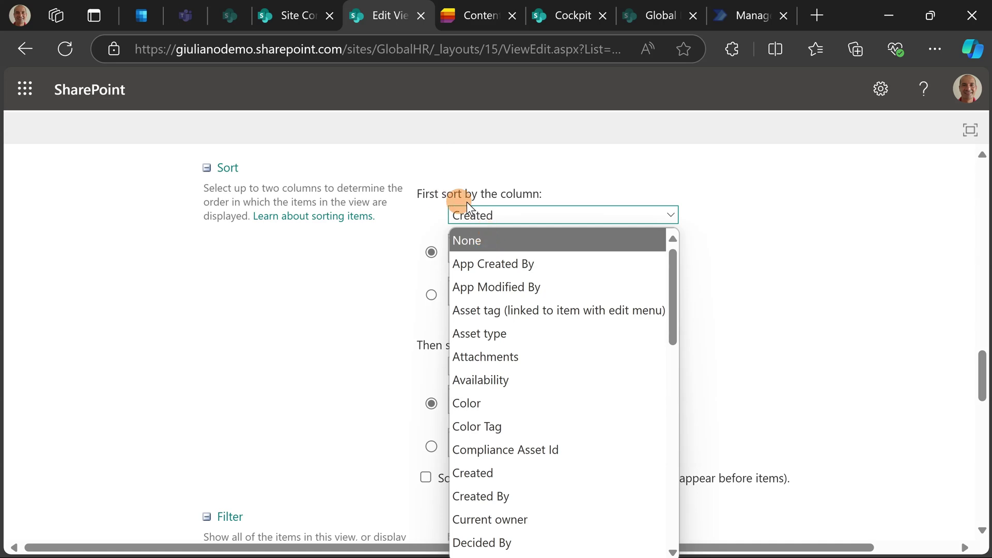
left_click(497, 237)
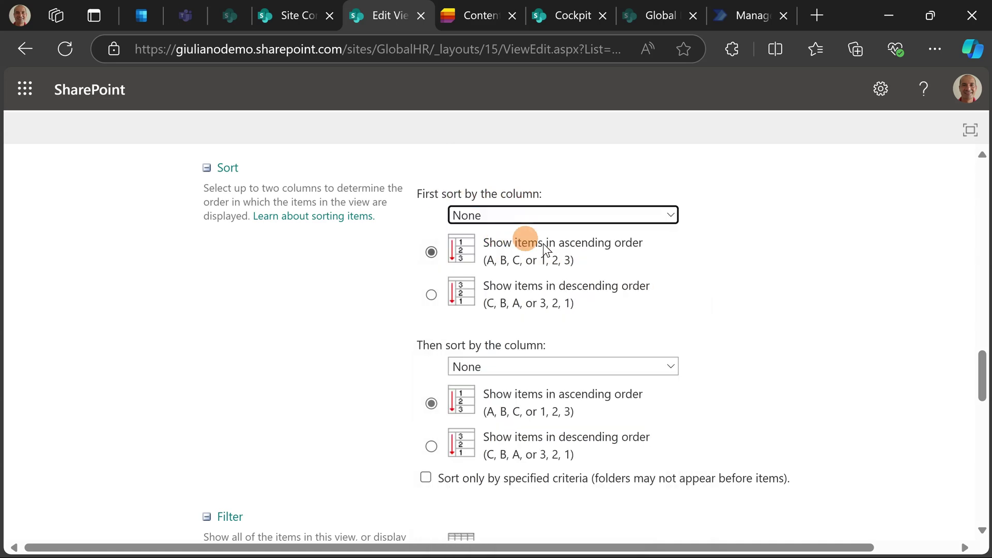
scroll(761, 332, "down", 2)
scroll(761, 331, "down", 15)
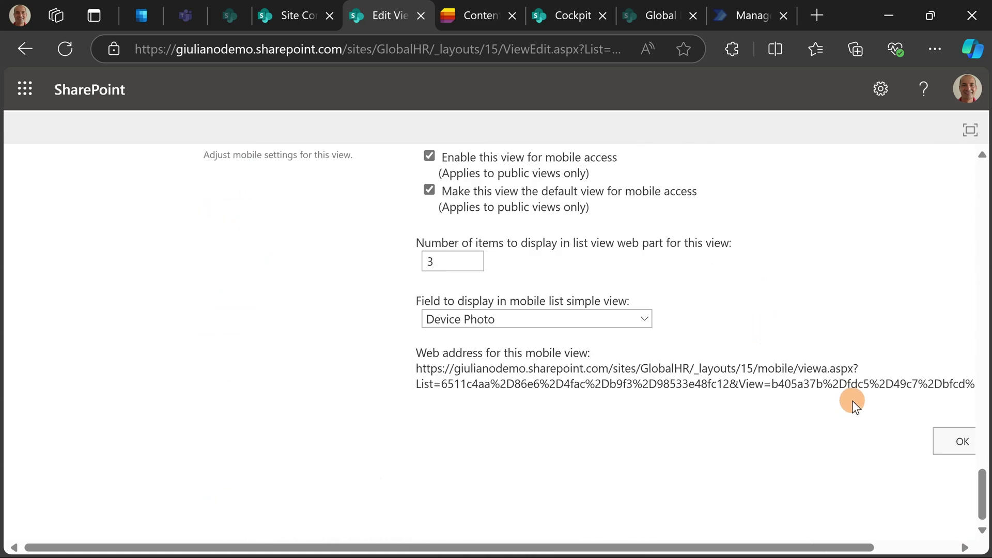
left_click(963, 443)
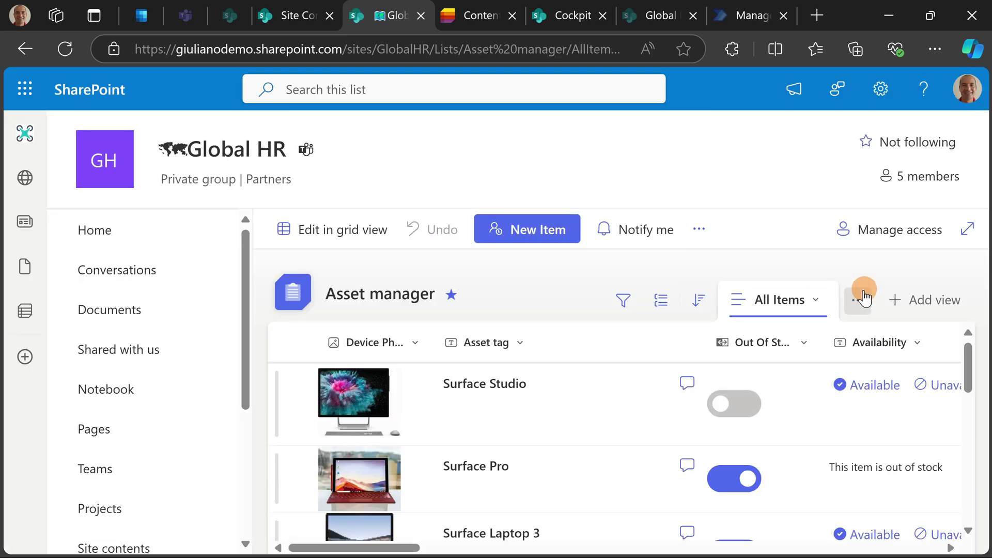
- Reopen the Asset manager list from the Microsoft Lists home page favorites
scroll(610, 362, "down", 2)
scroll(610, 362, "down", 2)
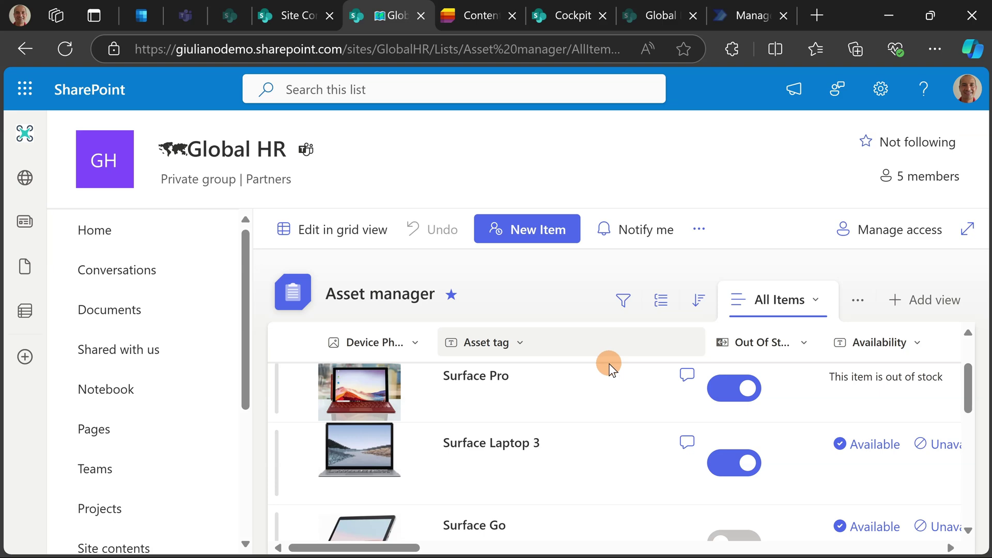
scroll(532, 370, "down", 2)
scroll(525, 342, "up", 5)
left_click(464, 17)
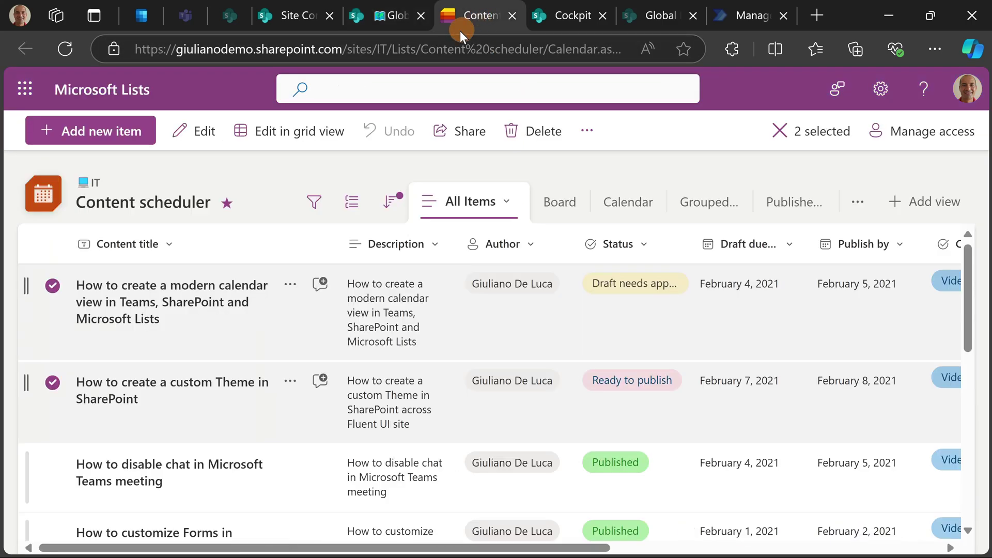
left_click(94, 94)
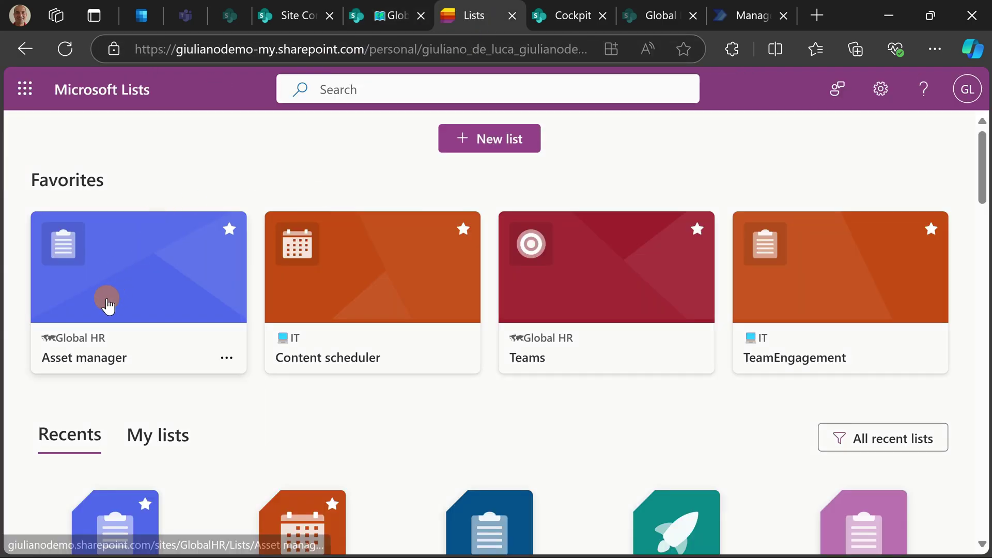
left_click(107, 298)
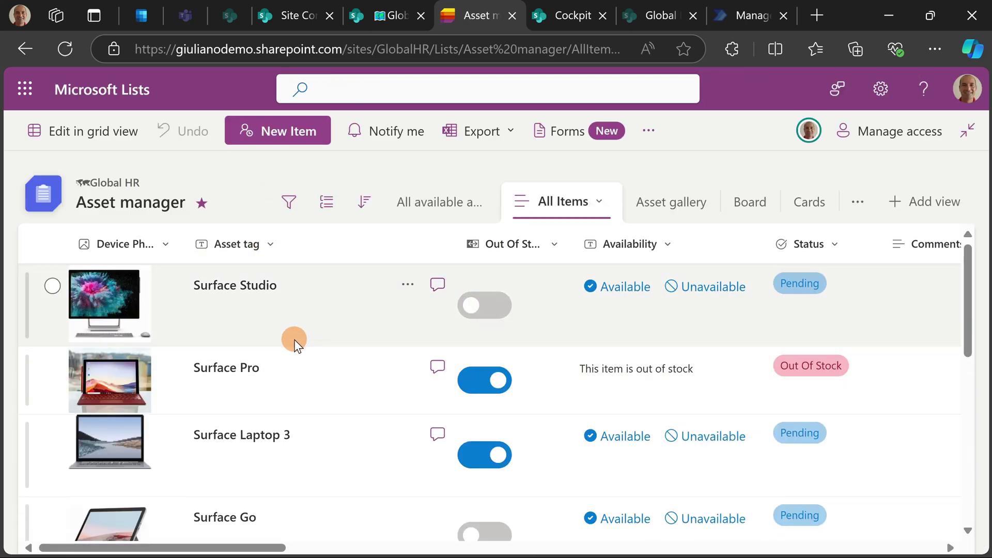
- Drag the Surface Studio item below Surface Pro
scroll(293, 343, "down", 2)
scroll(305, 316, "up", 2)
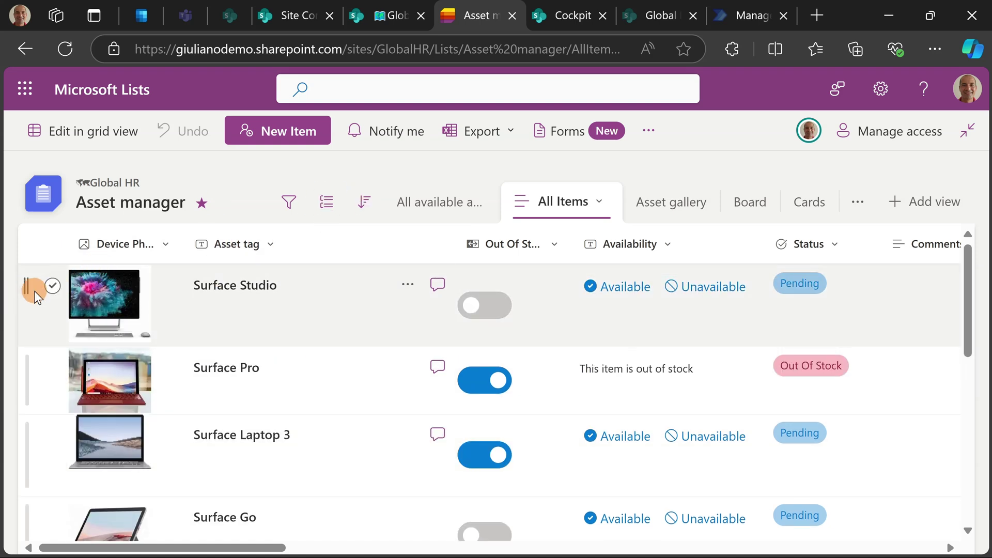
left_click_drag(29, 287, 42, 408)
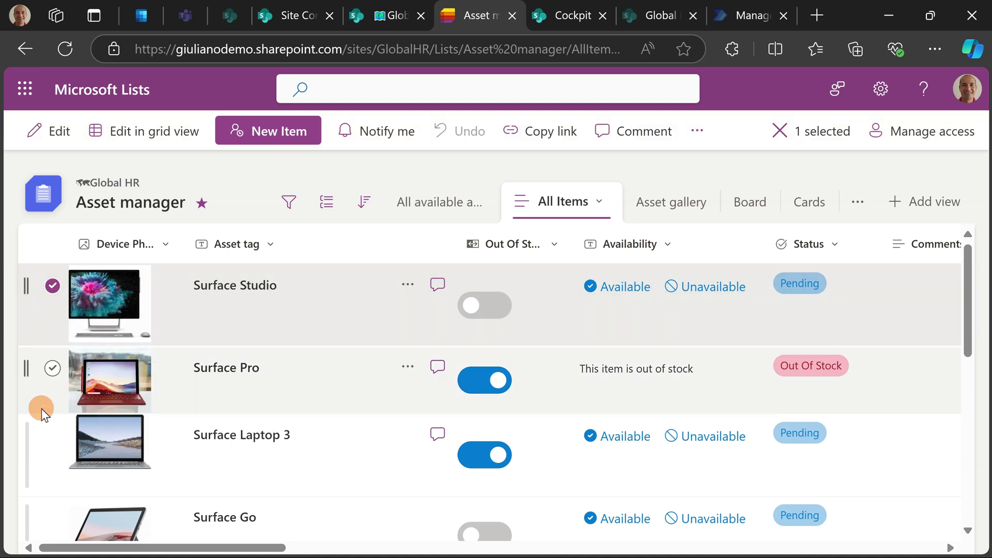